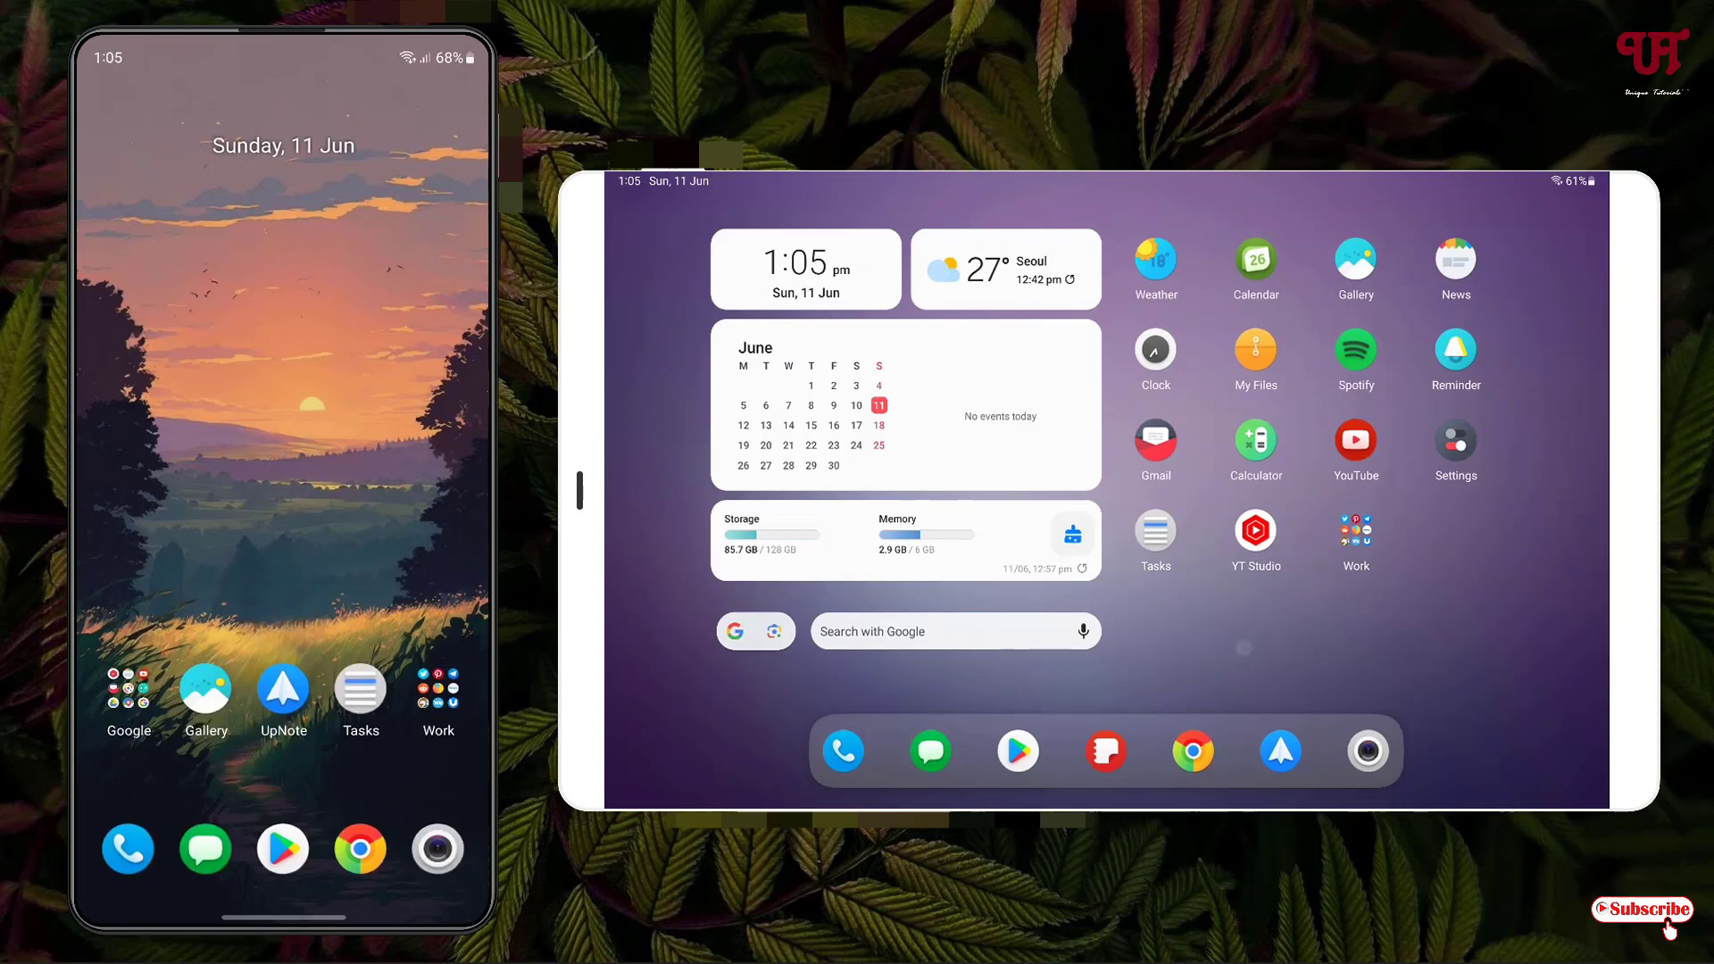
Step: Open the Play Store on the phone and tablet, checking the phone's quick settings
click(281, 516)
click(1217, 644)
drag(284, 47, 283, 536)
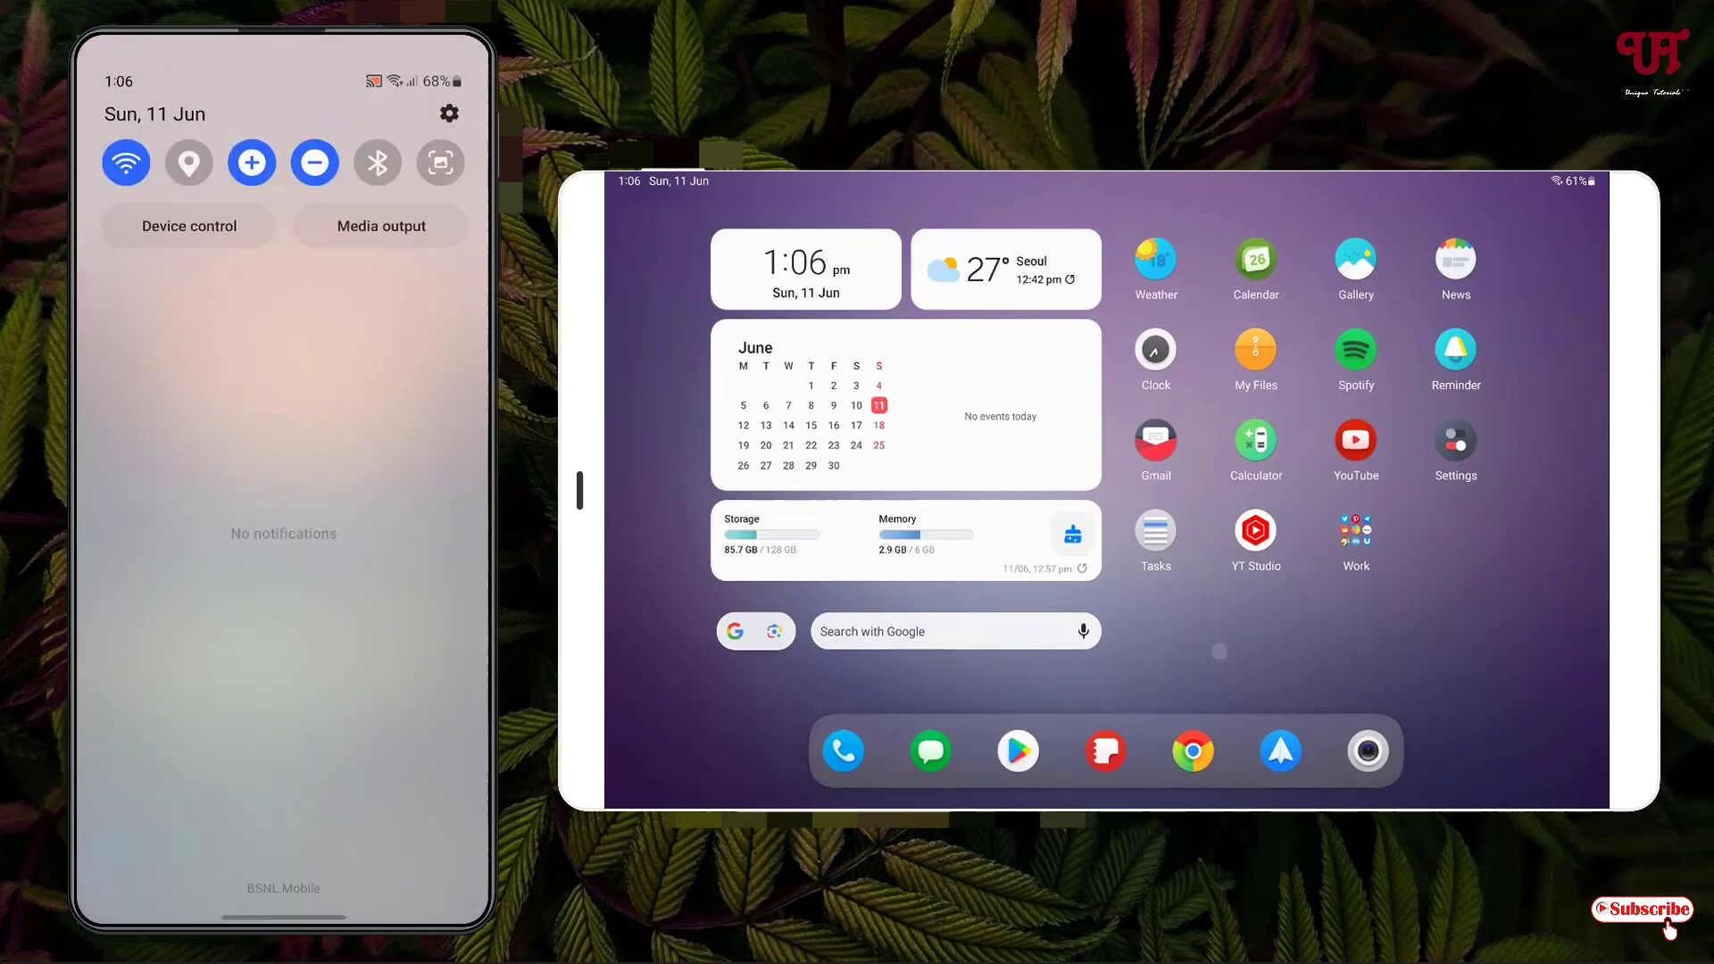
drag(283, 268, 283, 803)
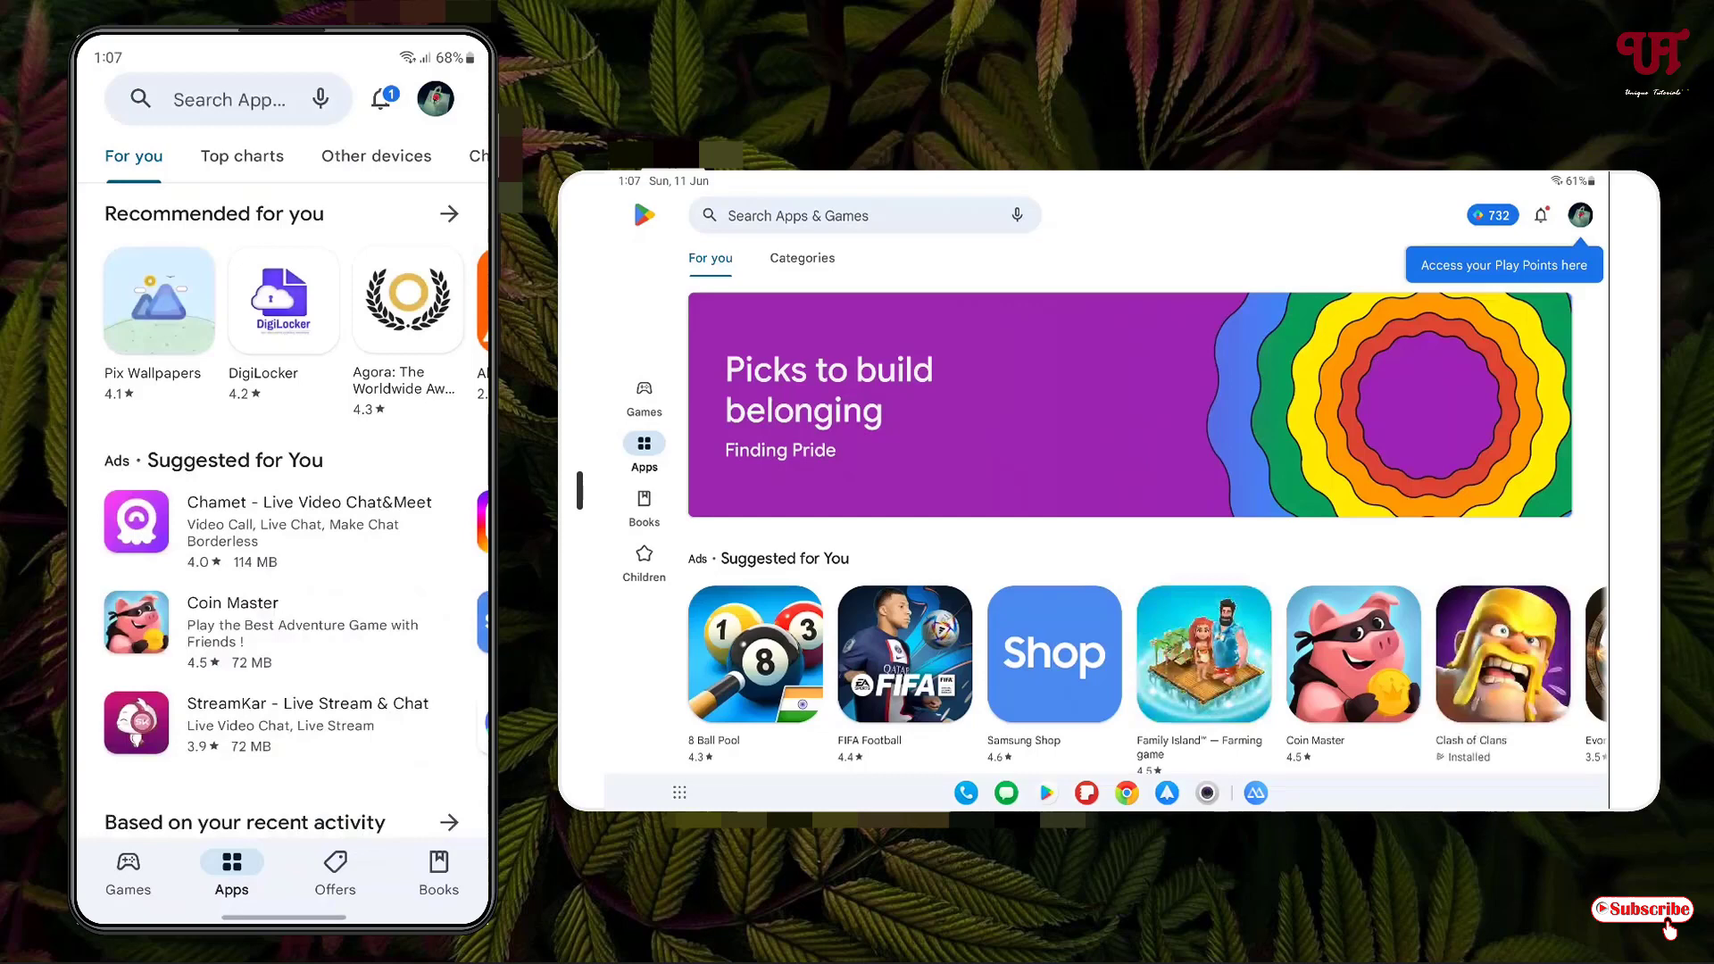
Step: Open Manage apps and device from the phone's Play Store account menu
click(435, 99)
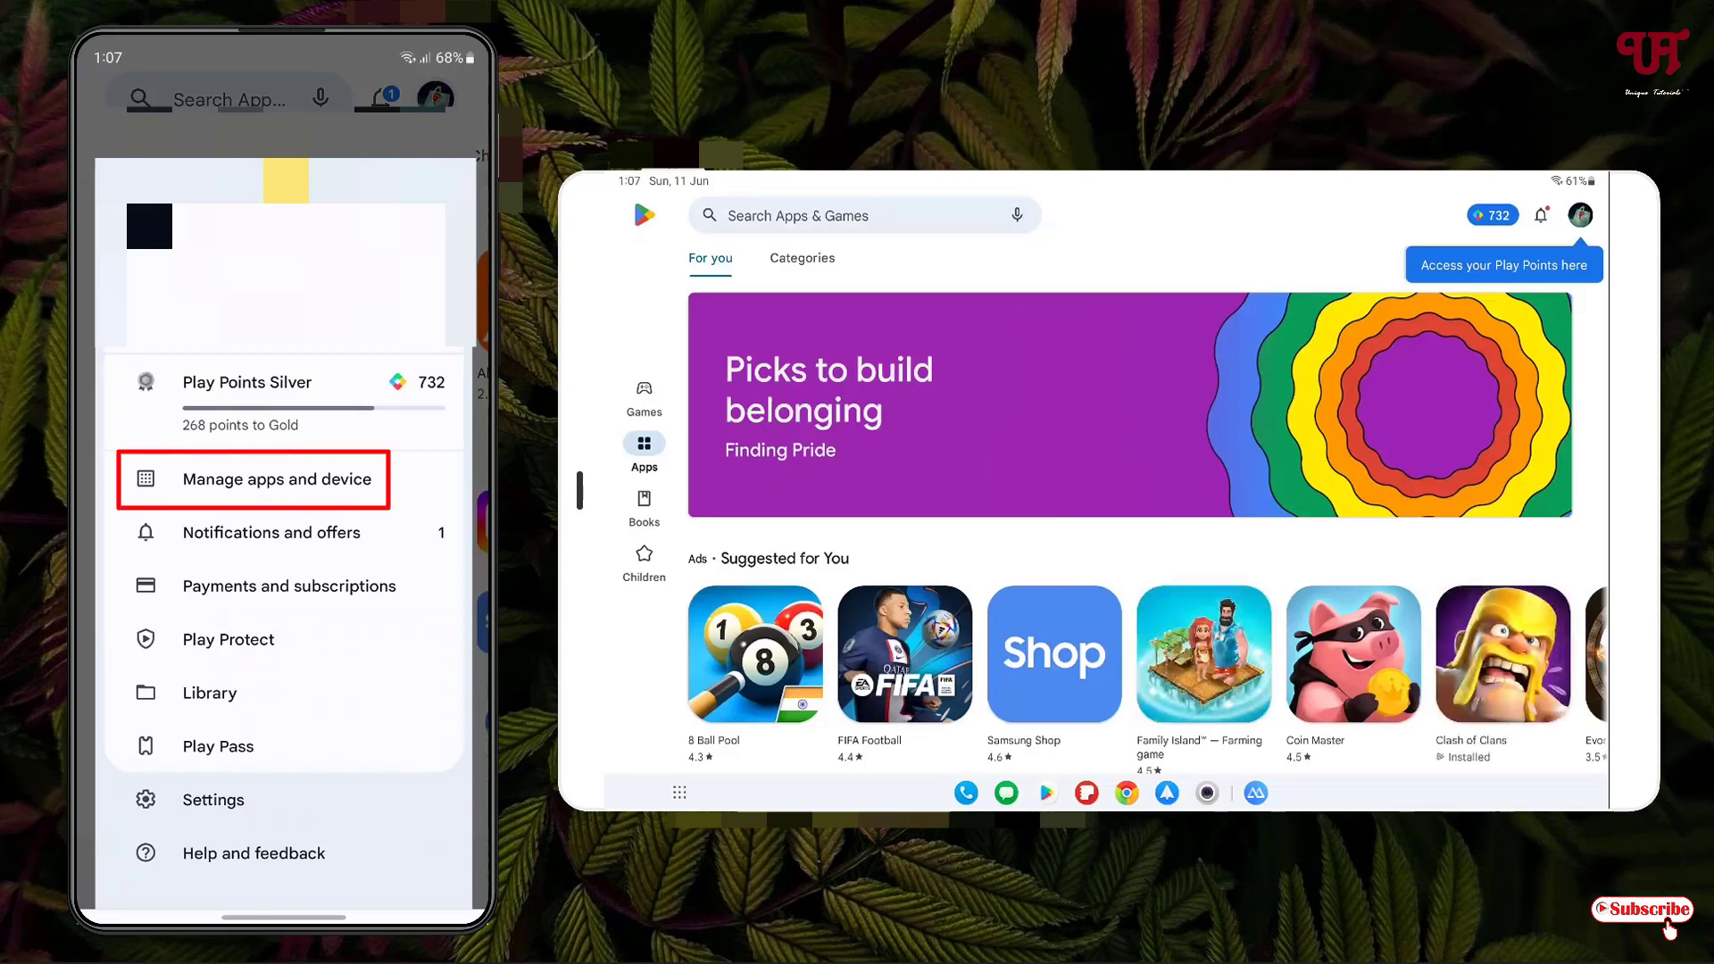
click(277, 478)
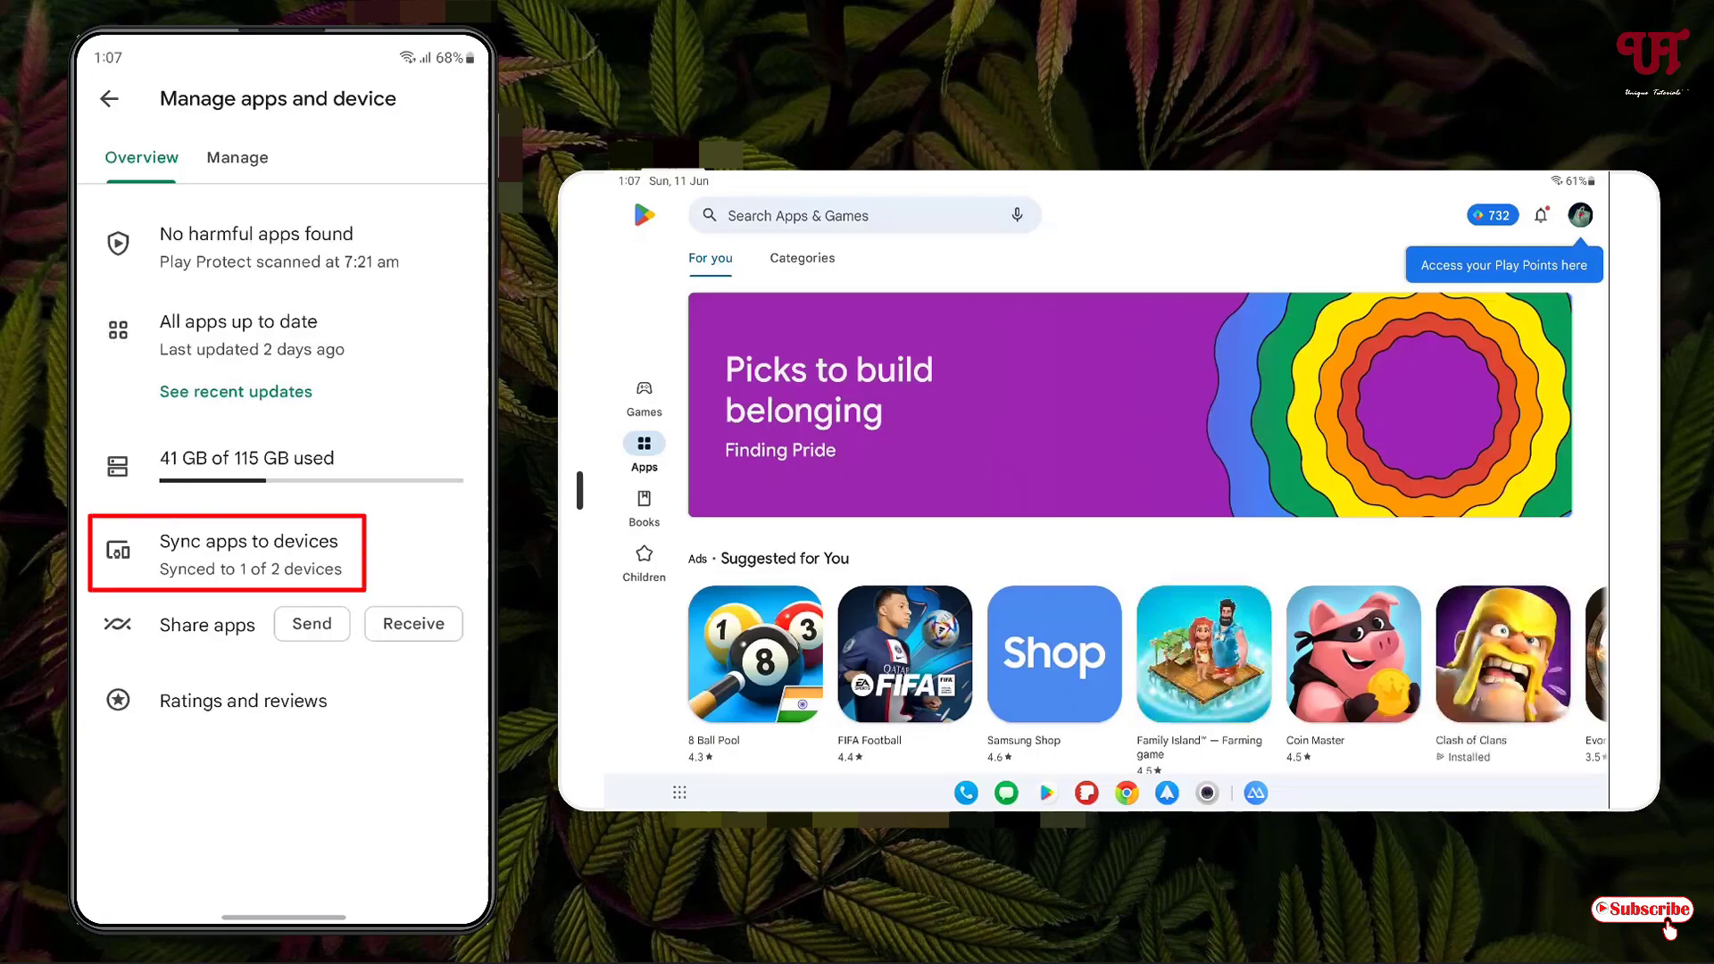
Step: Uncheck the SM-R900 watch and toggle the SM-T970 tablet on then off under Sync apps to devices
click(251, 551)
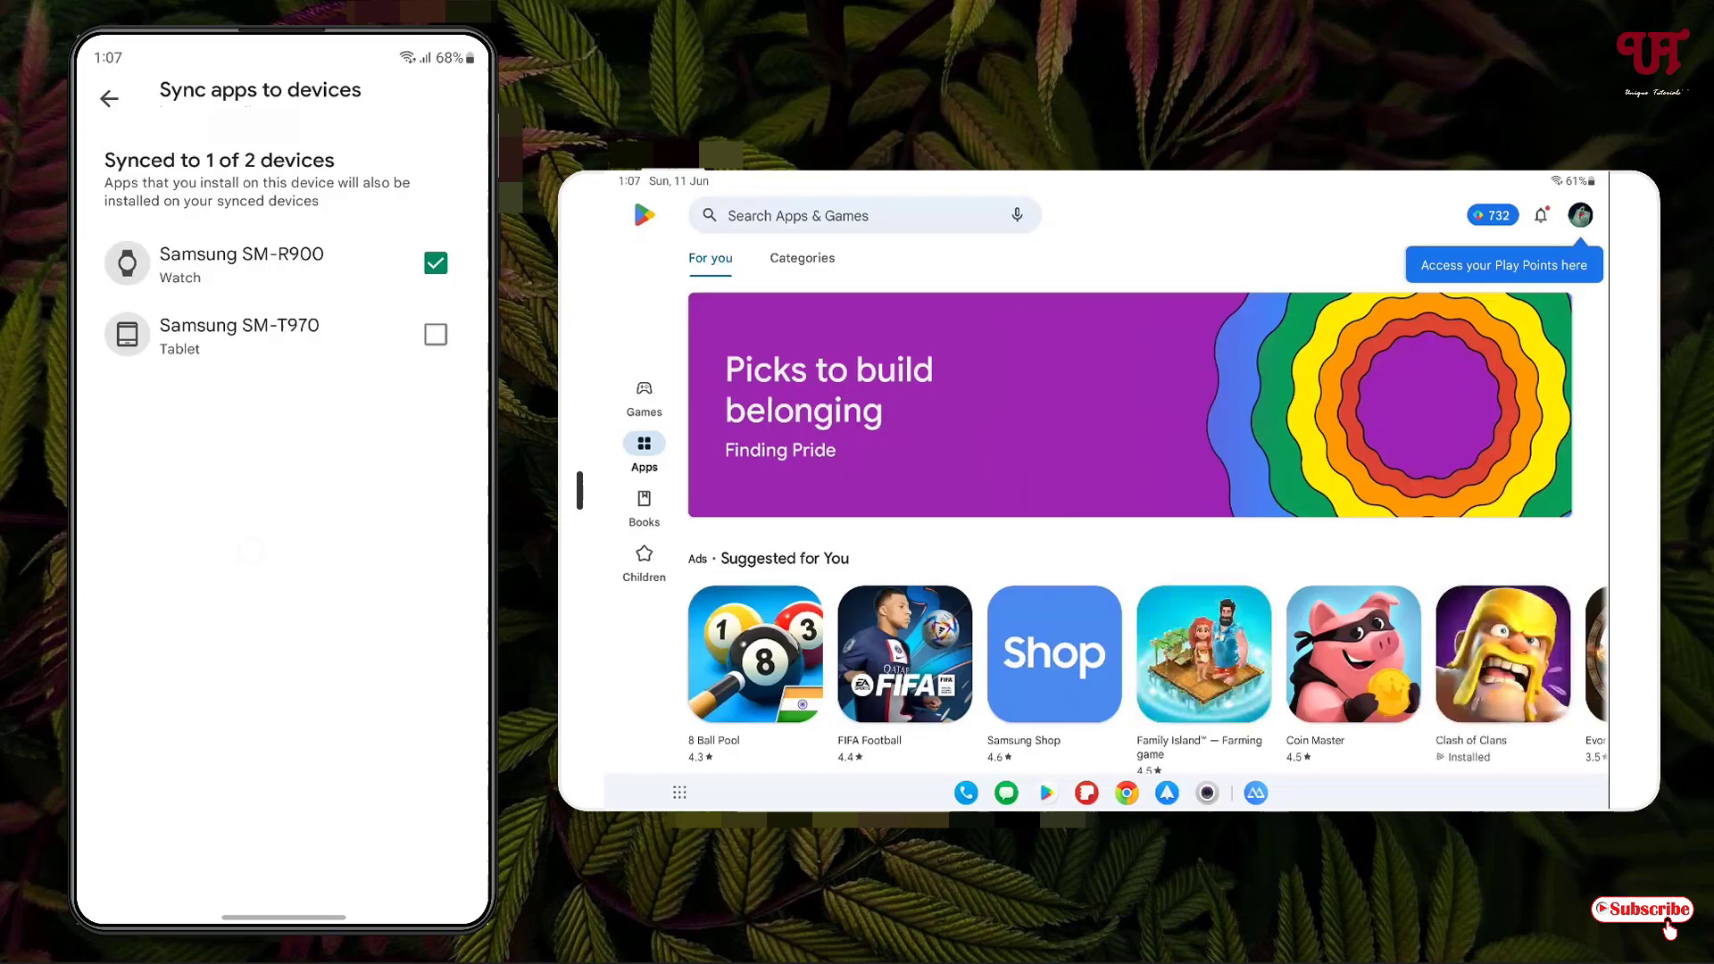
click(435, 262)
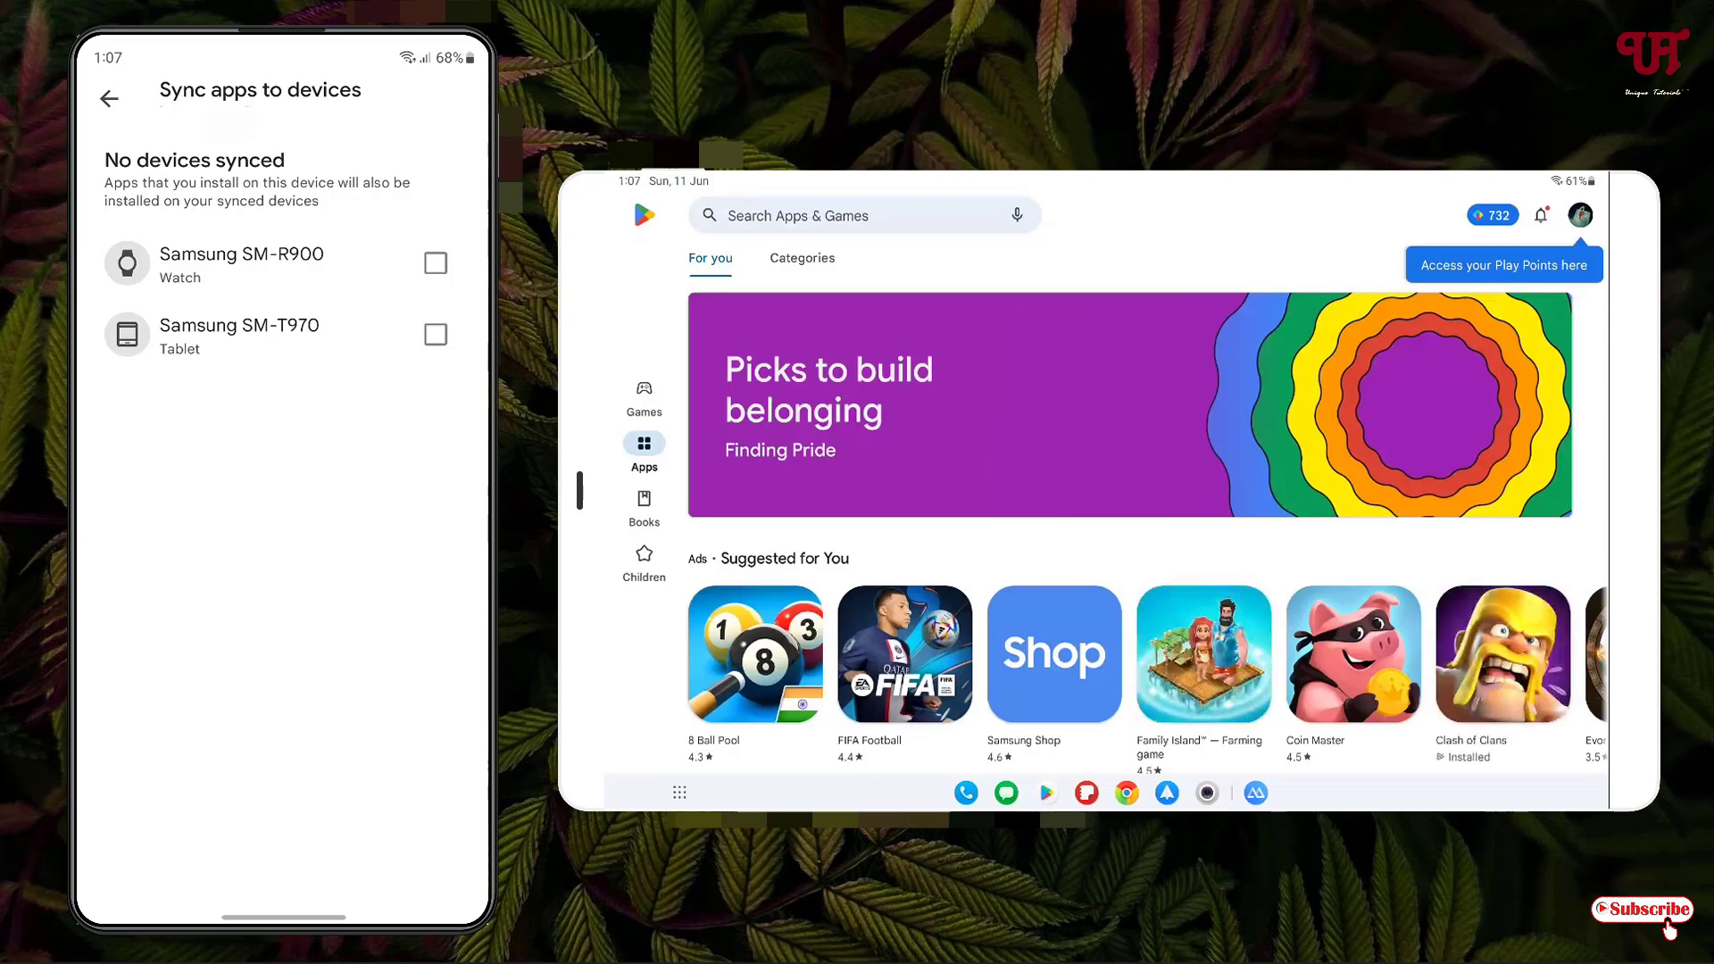
click(436, 333)
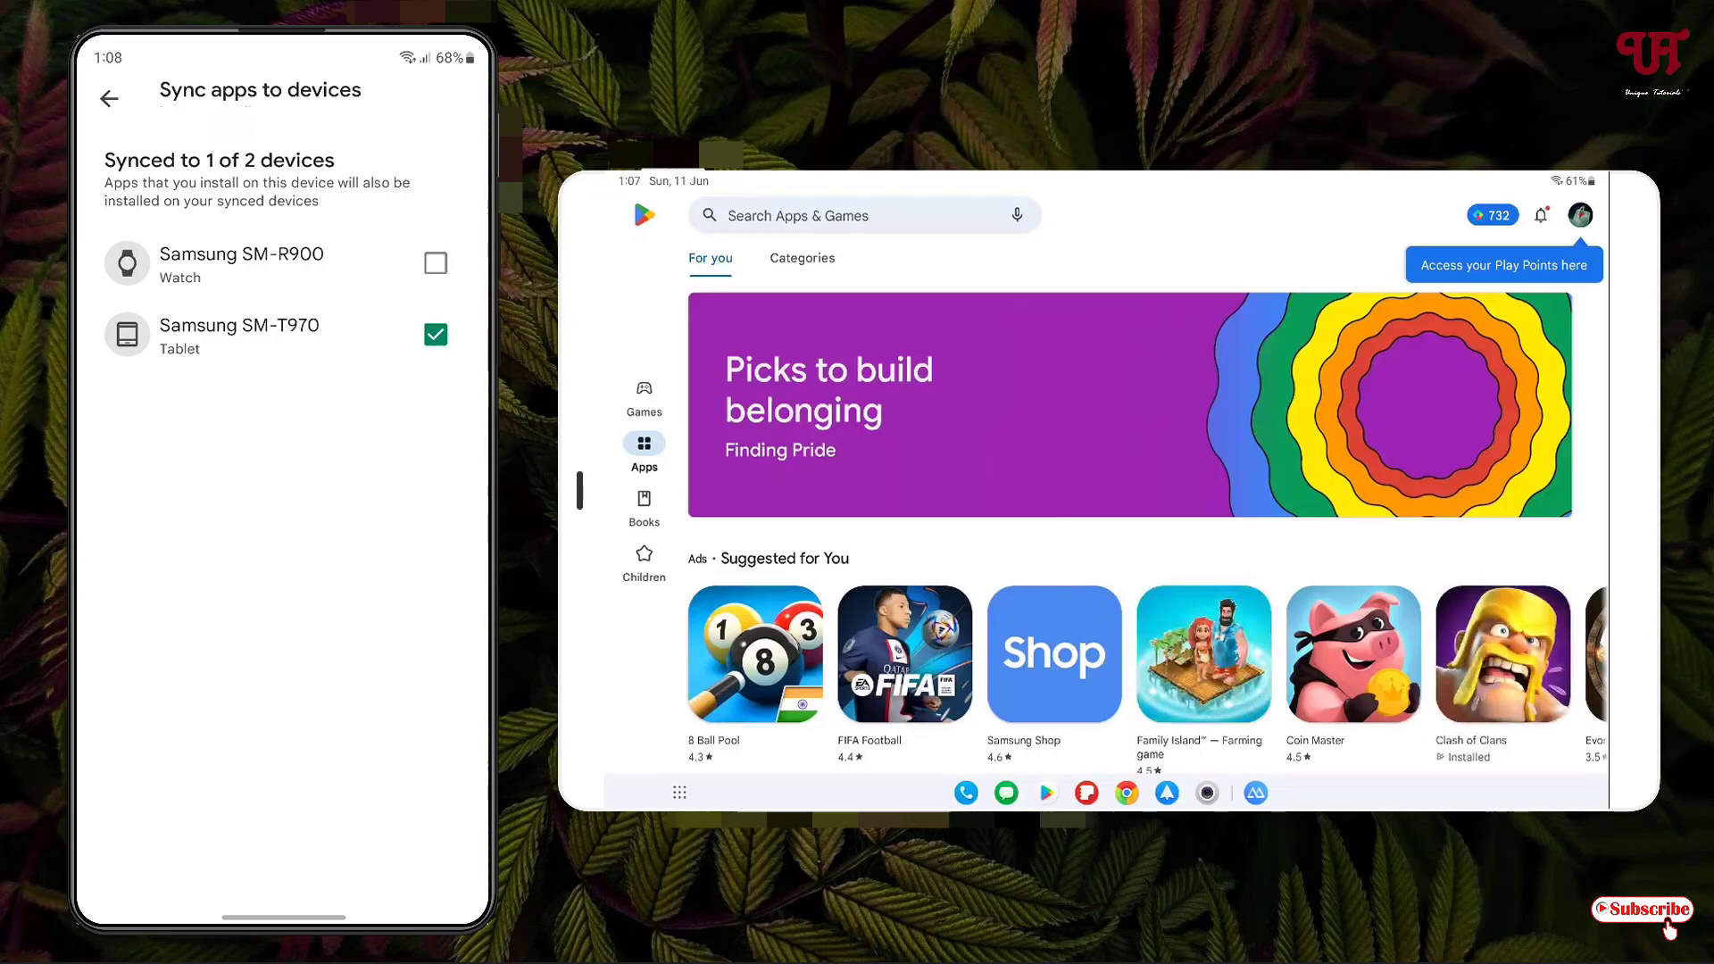
click(435, 334)
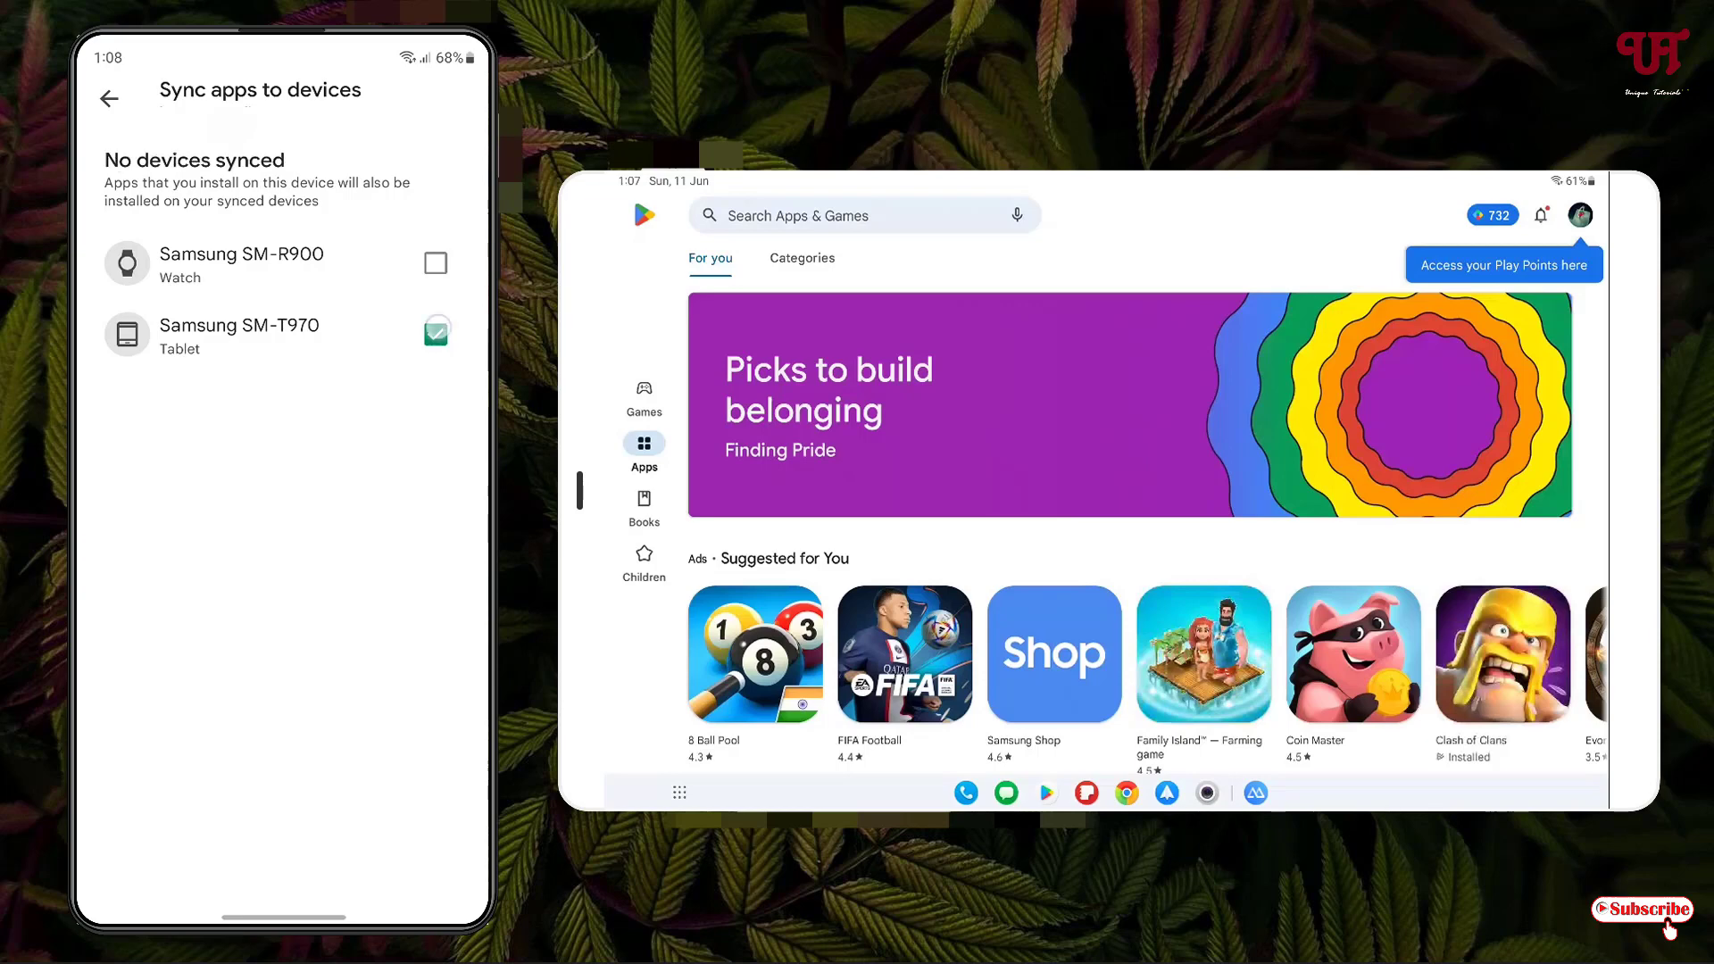
Step: Search 'vivaldi browser' and open the Vivaldi Browser listing on the phone
drag(487, 479, 426, 479)
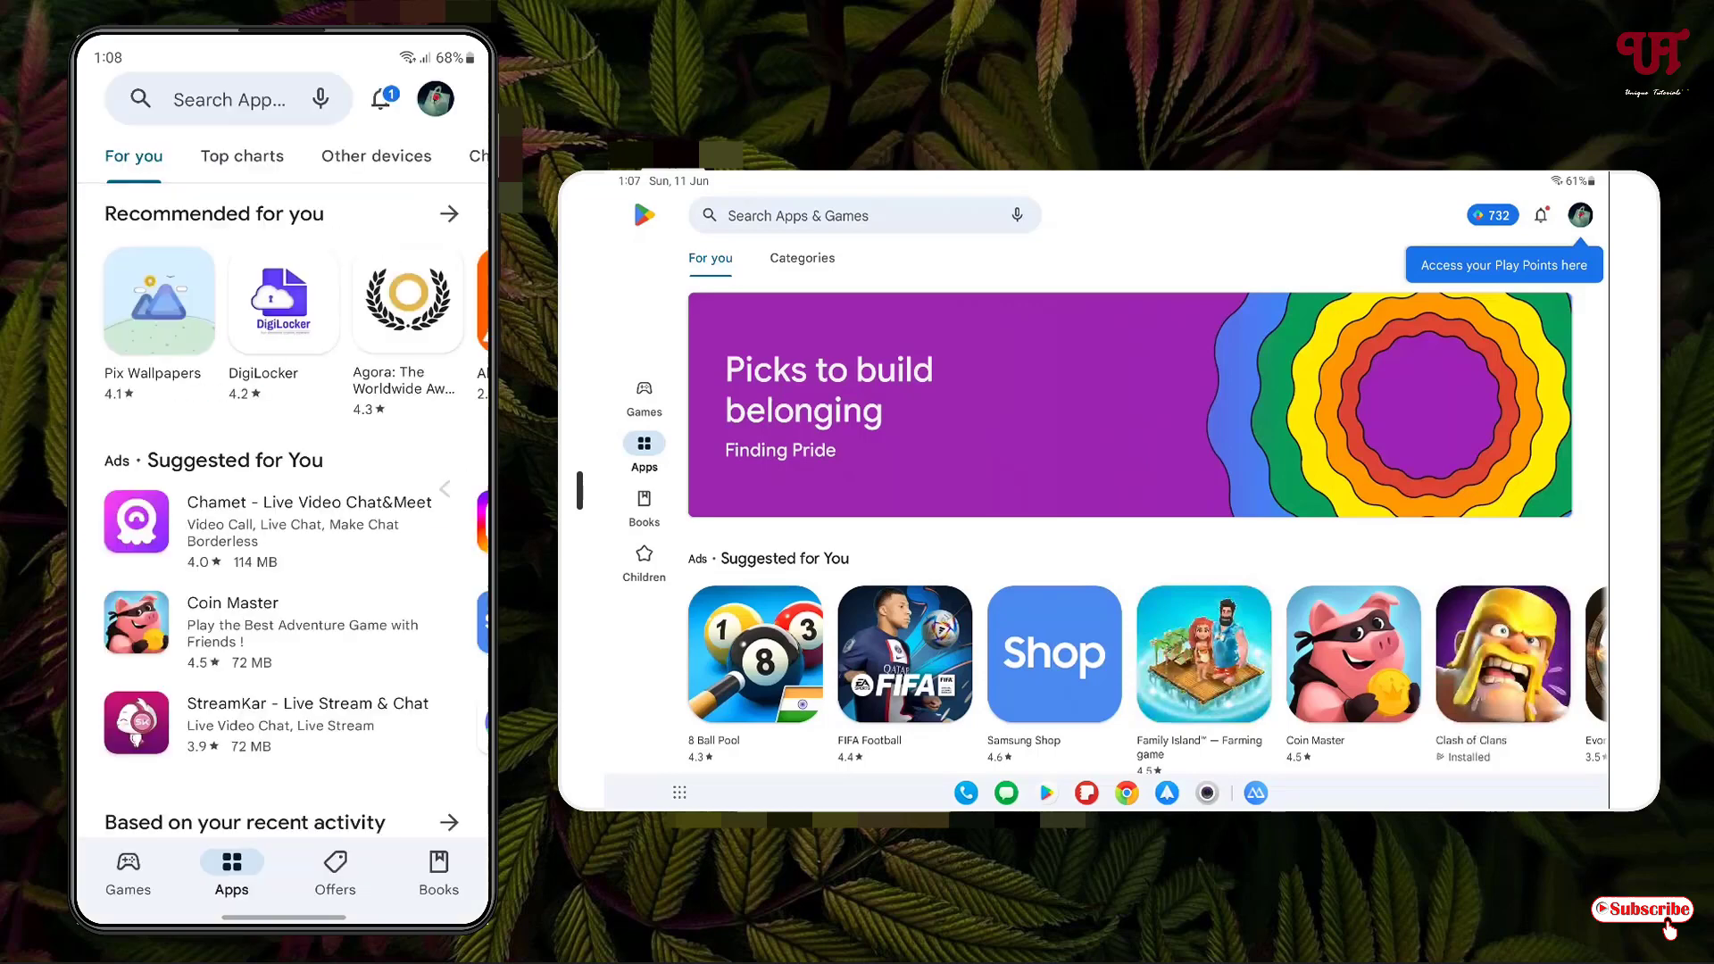
click(306, 98)
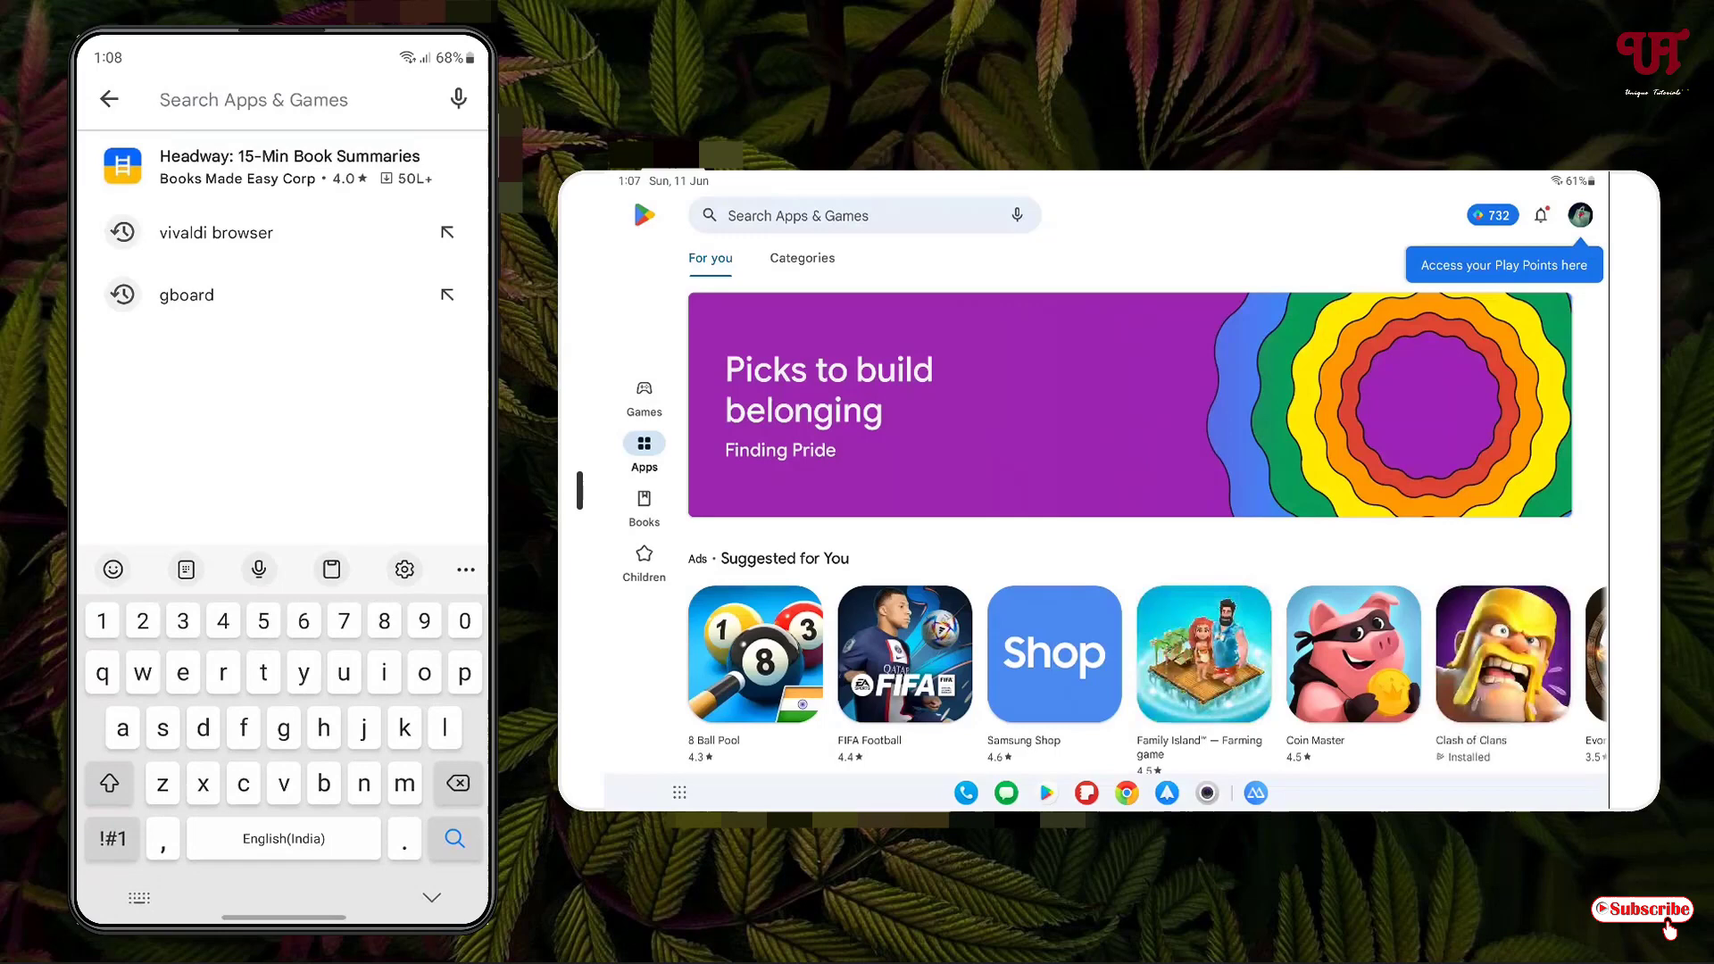
click(215, 232)
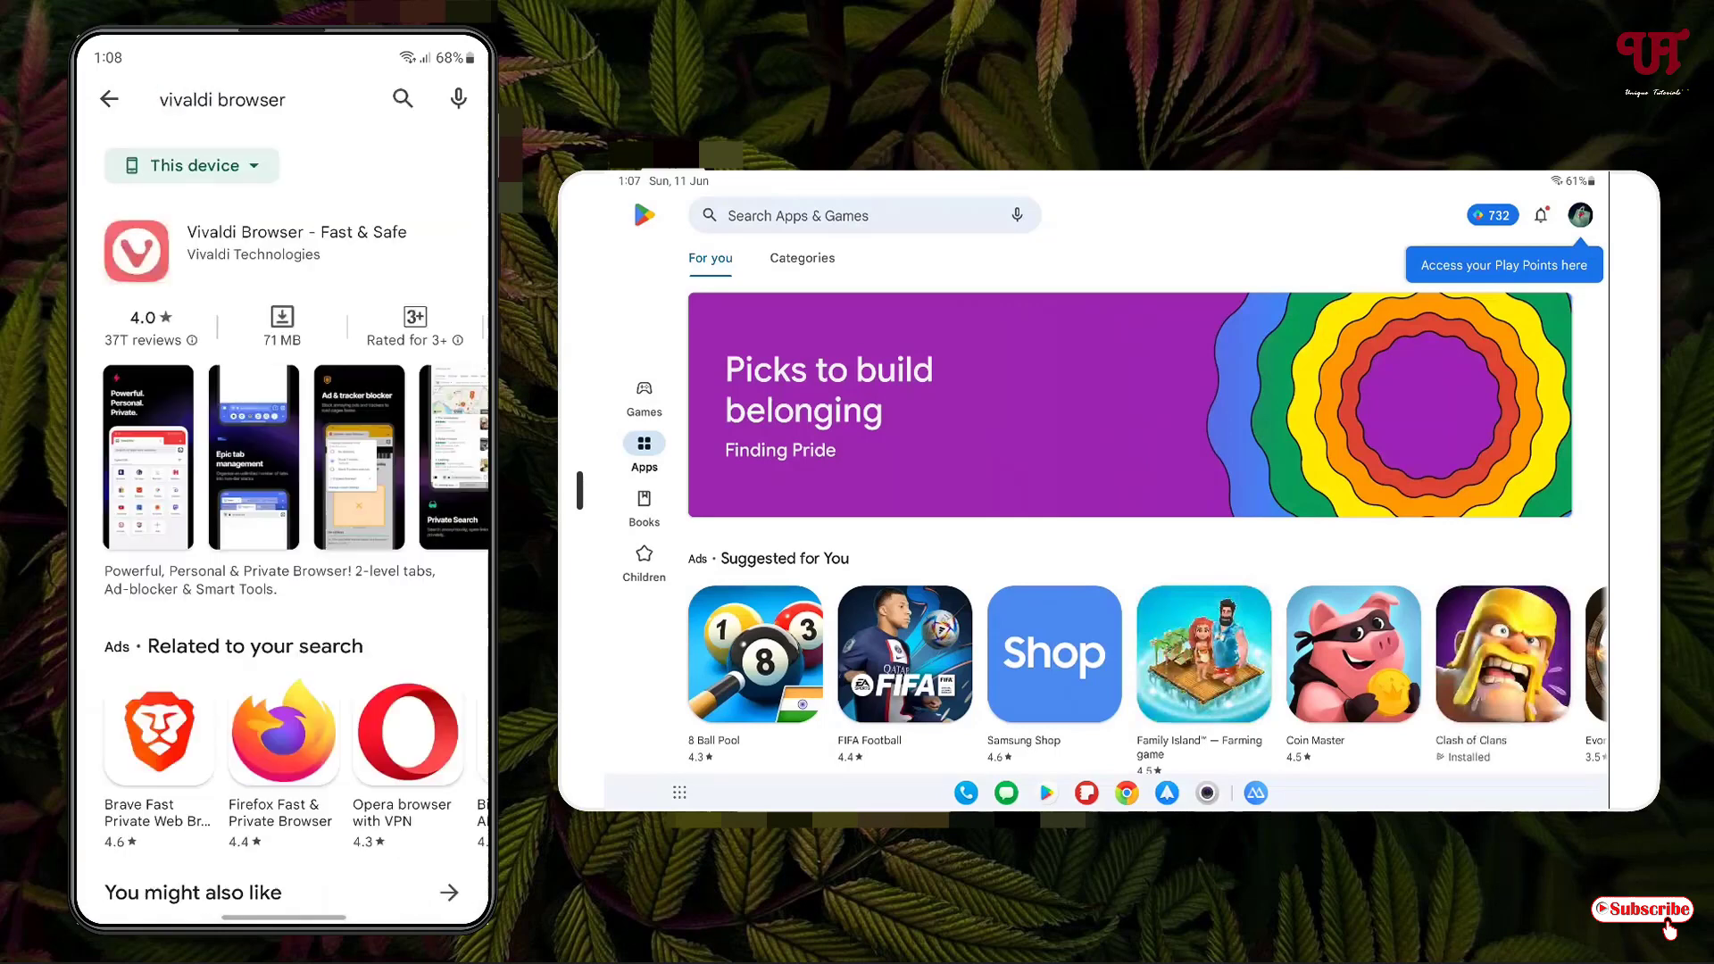
click(223, 236)
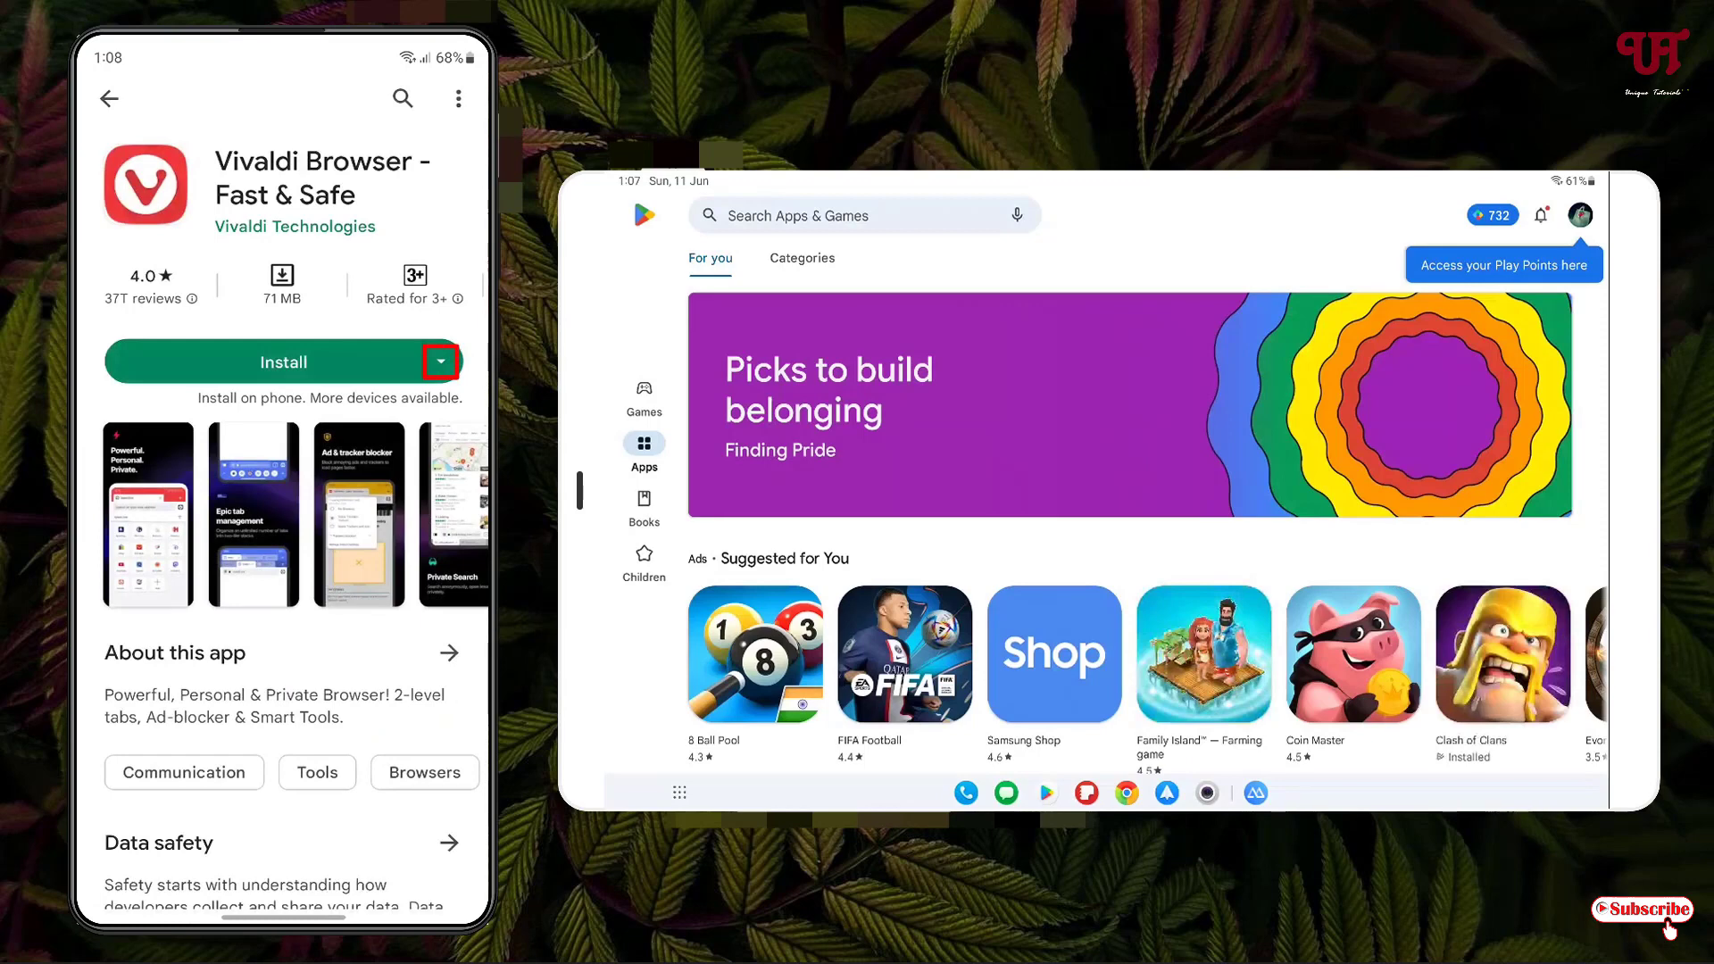
Step: Install Vivaldi on This device and Samsung SM-T970, saving that sync preference
click(441, 361)
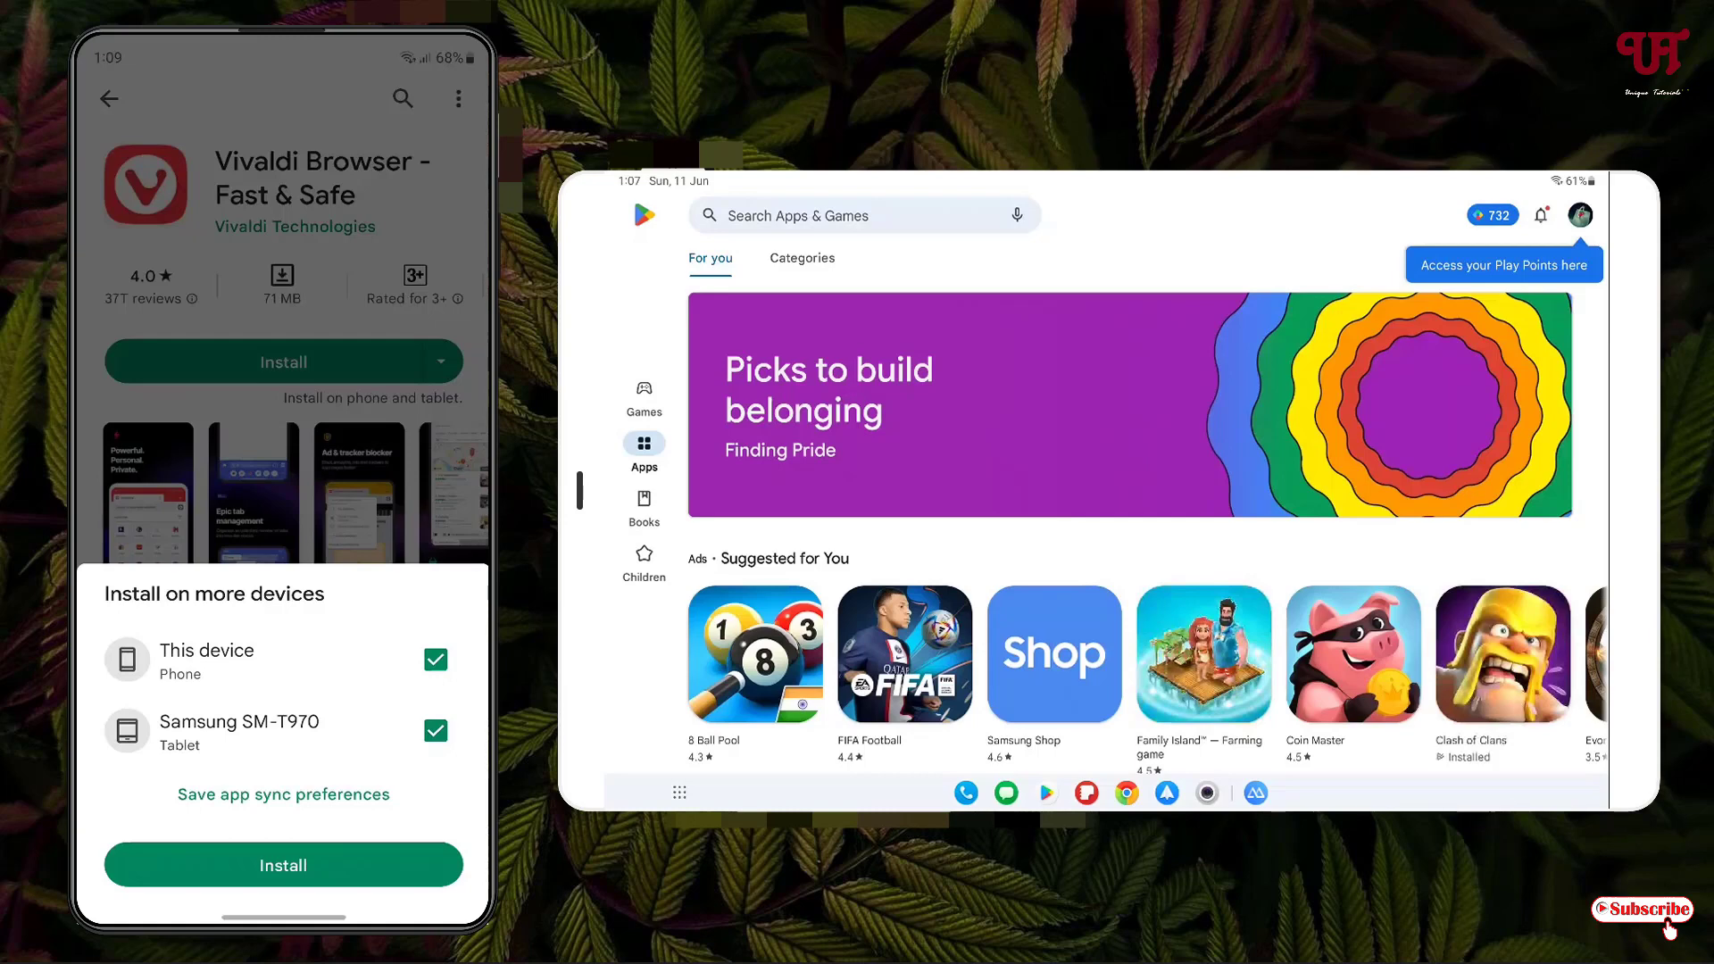
click(285, 794)
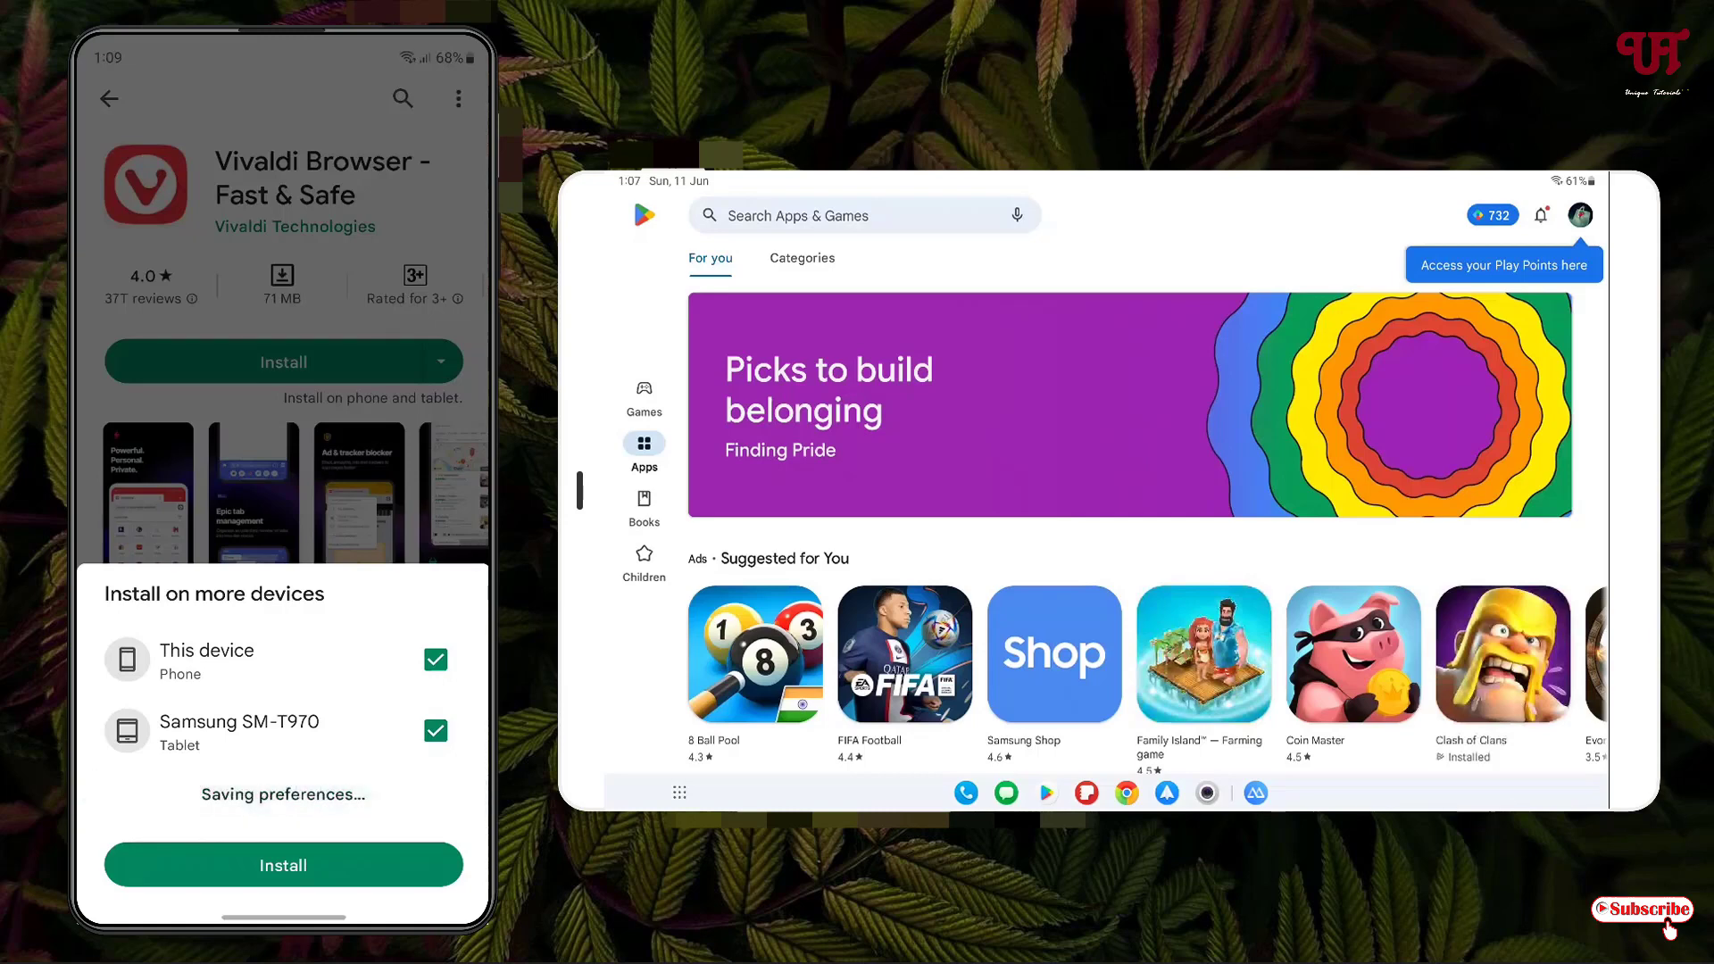
click(282, 866)
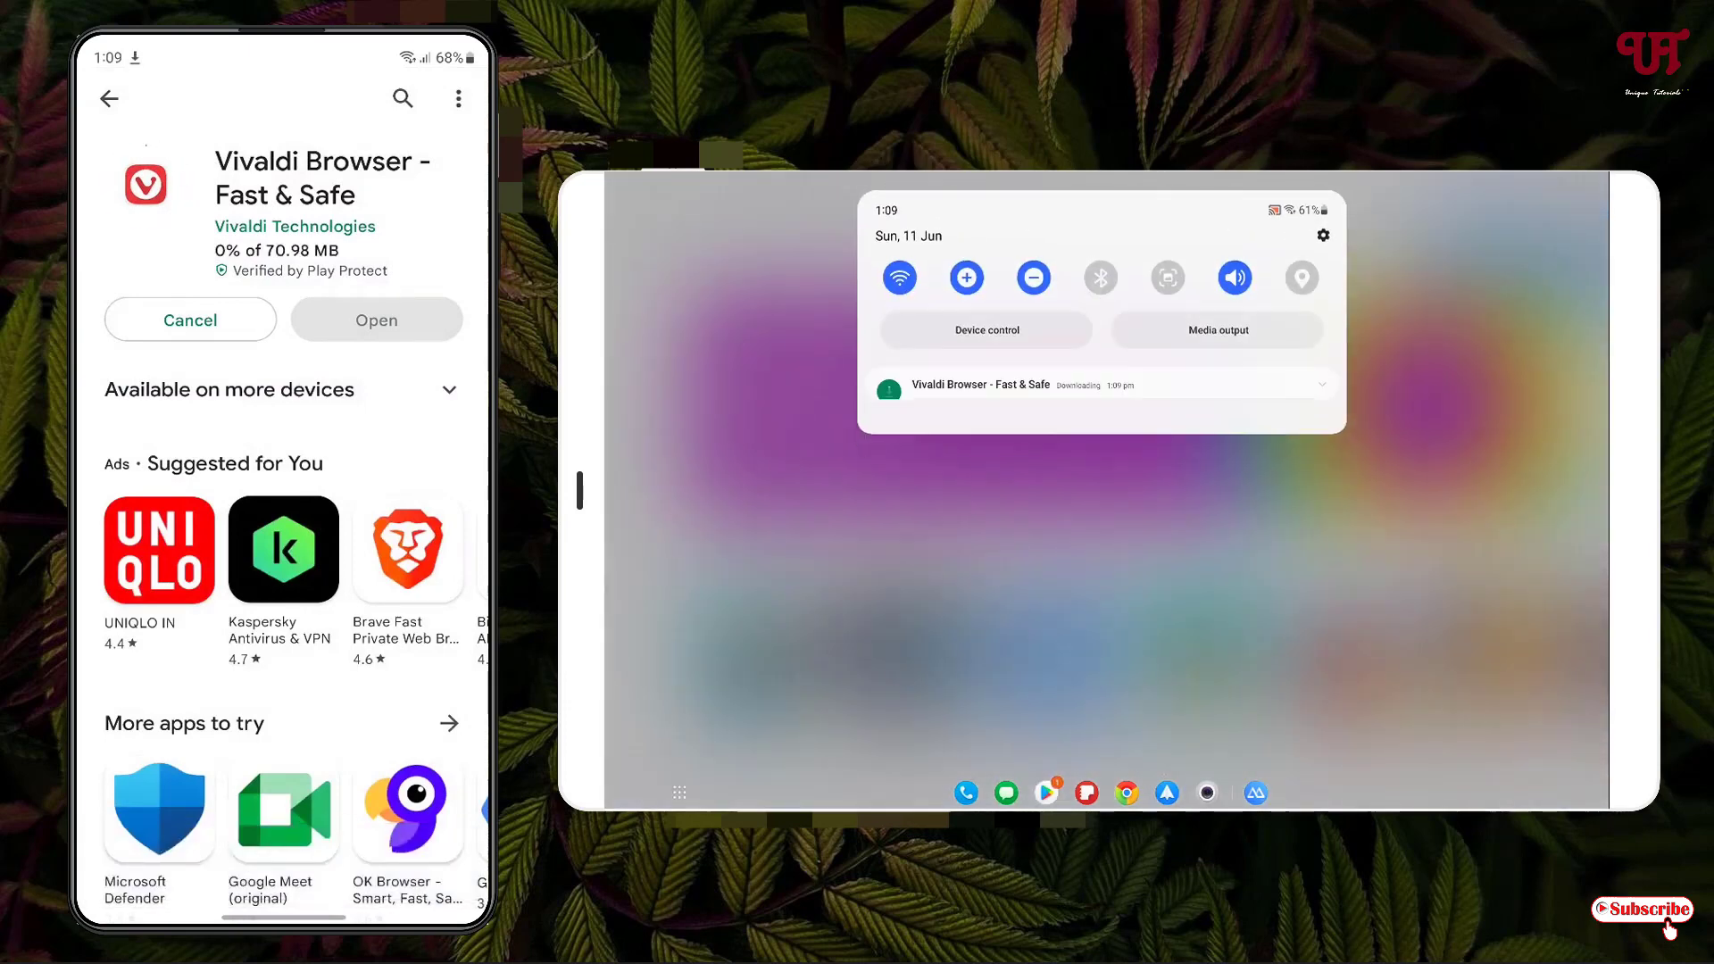
Step: Pull down and dismiss the tablet's notification shade, confirming Vivaldi is downloading
drag(1103, 181, 1100, 470)
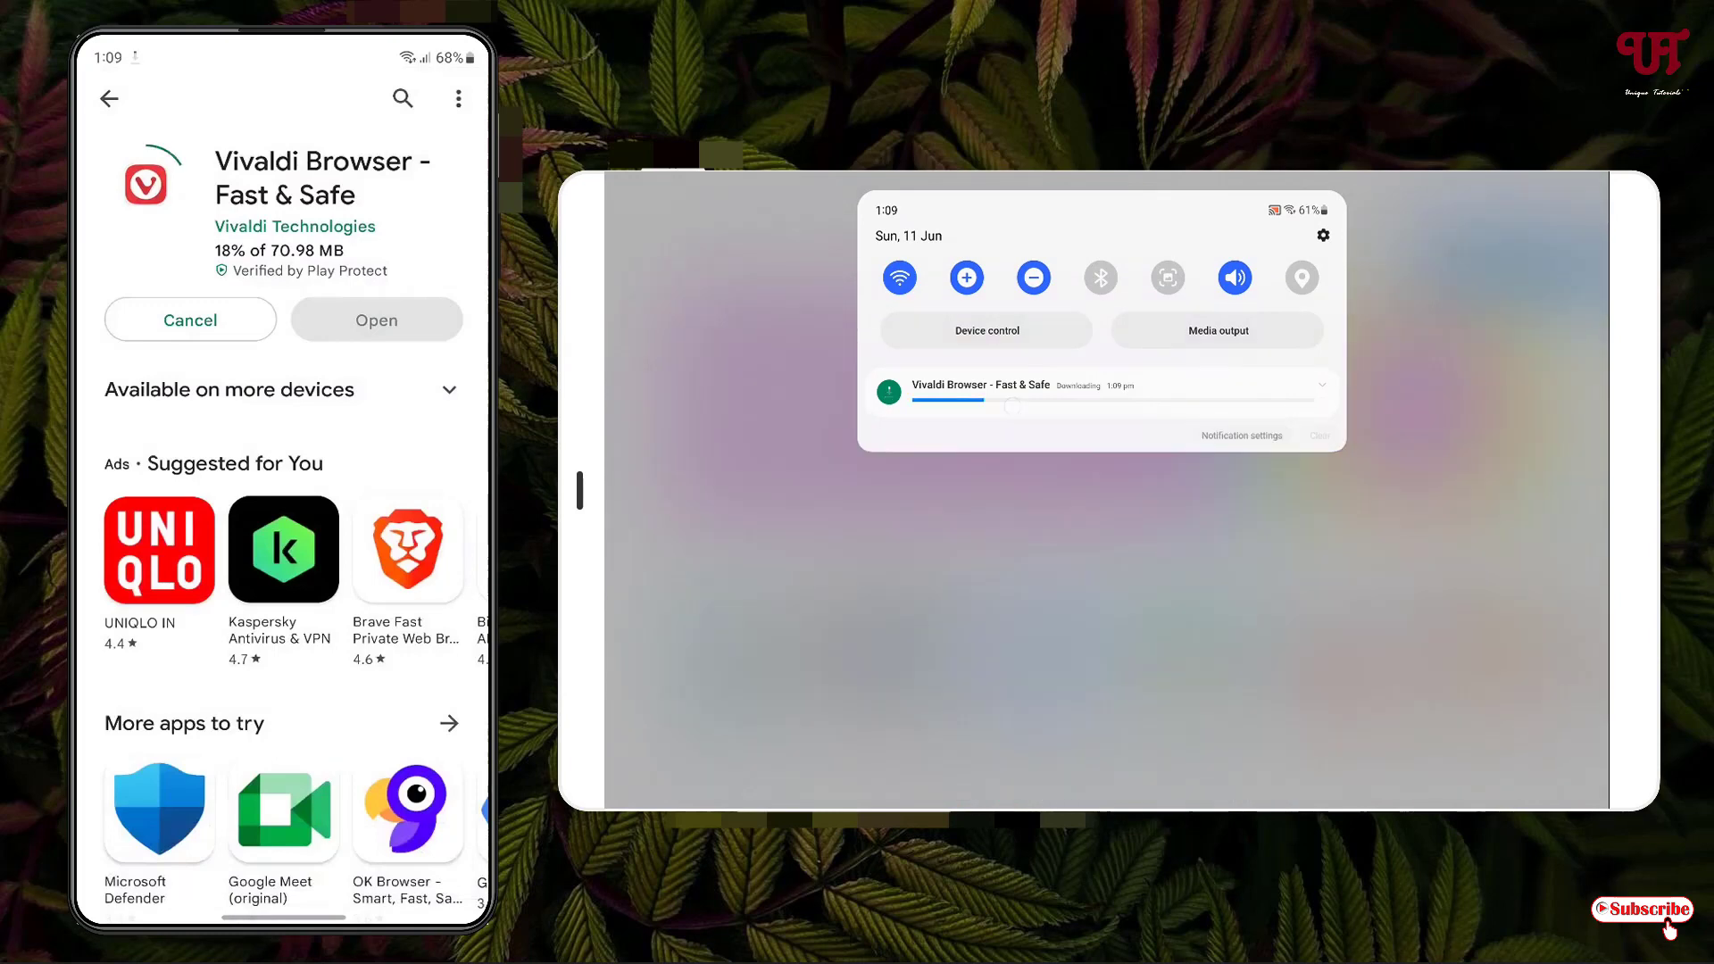
drag(1103, 643, 1102, 241)
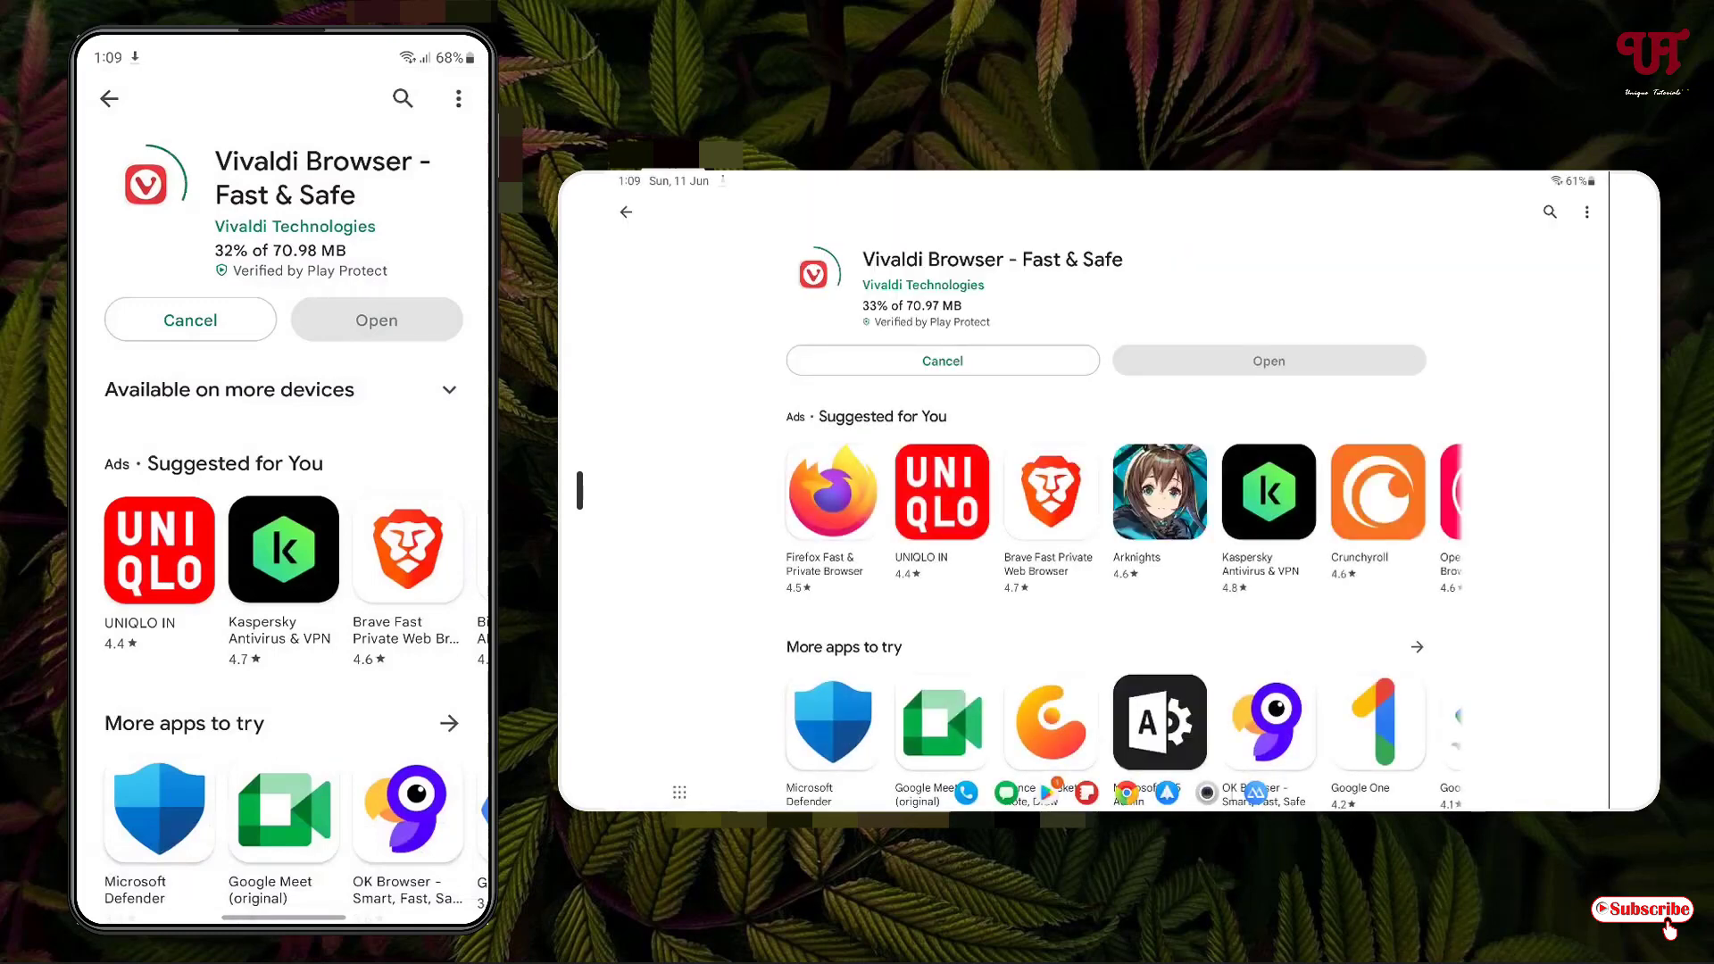